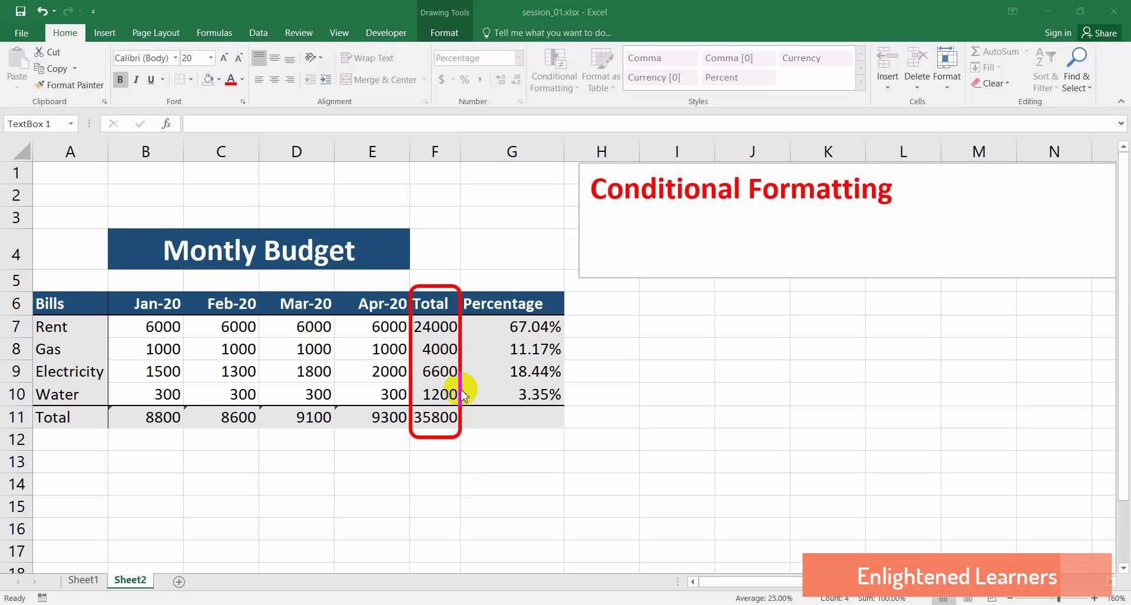
Examine the Rent, Gas and Electricity shares in the Percentage column of the monthly budget table.
click(528, 350)
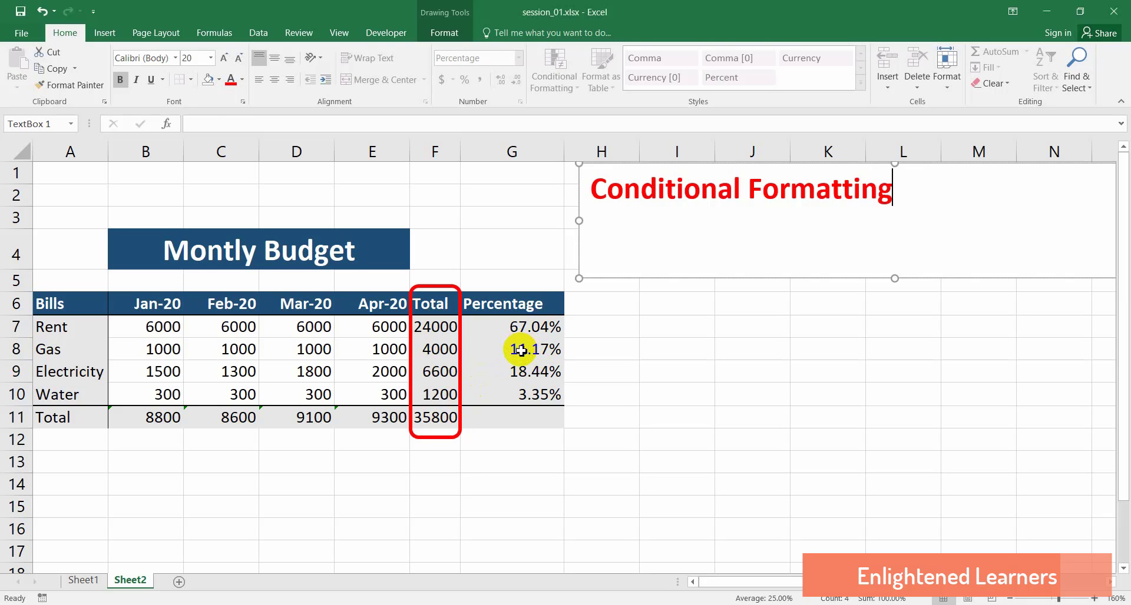
click(522, 350)
click(533, 373)
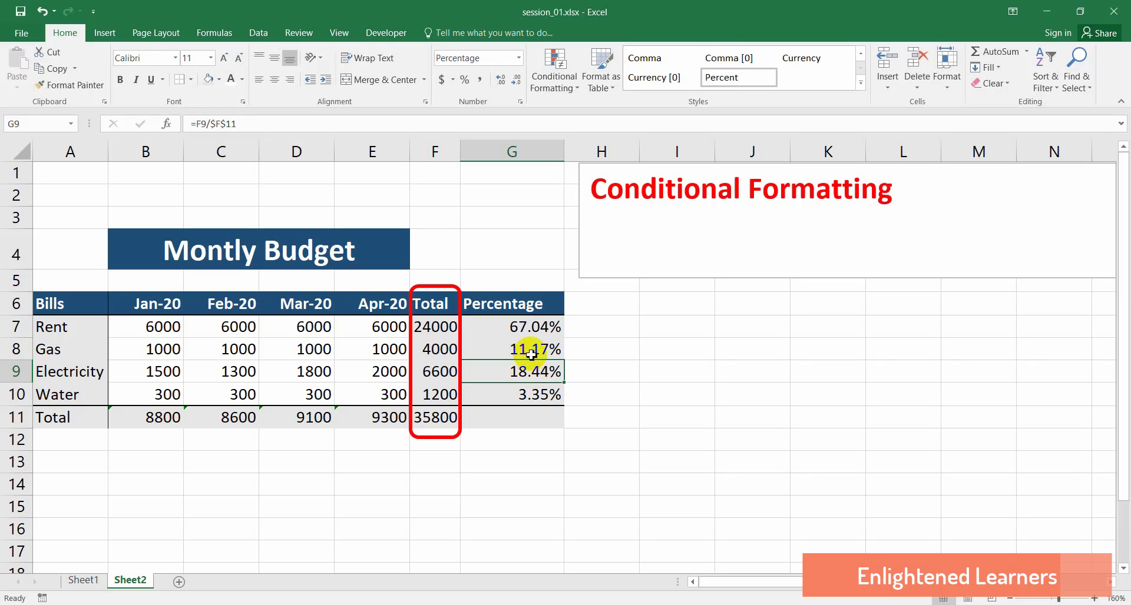
click(532, 350)
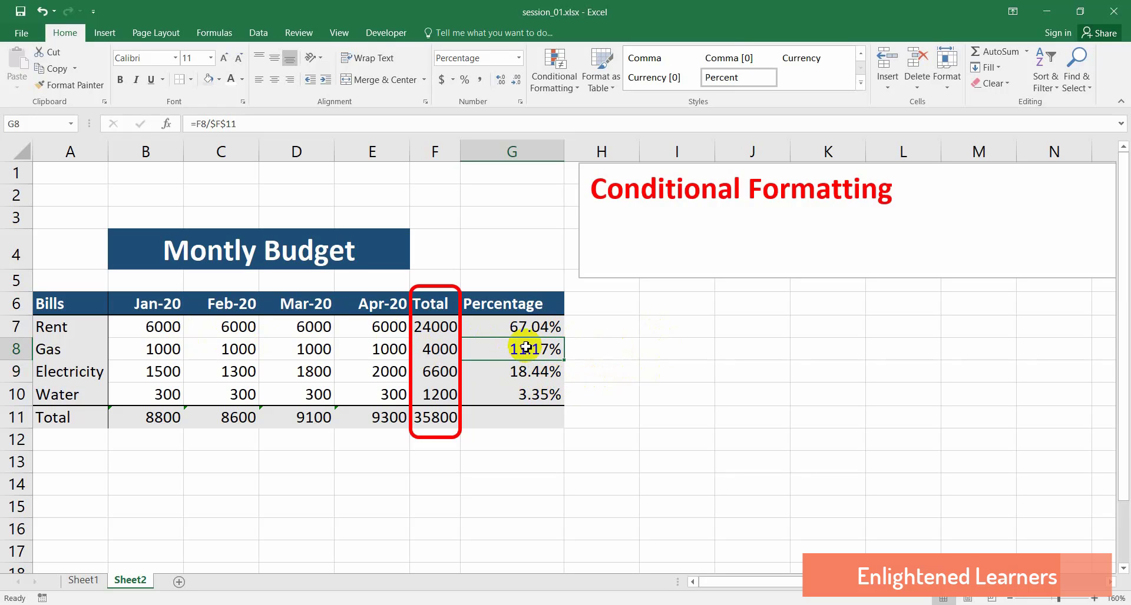
click(522, 378)
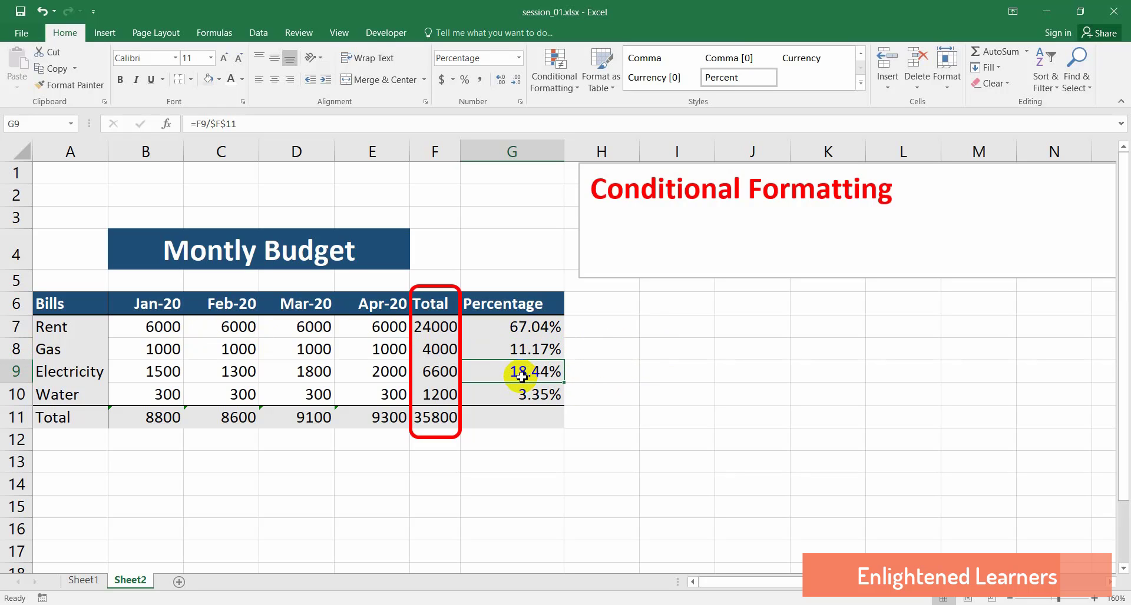
click(532, 328)
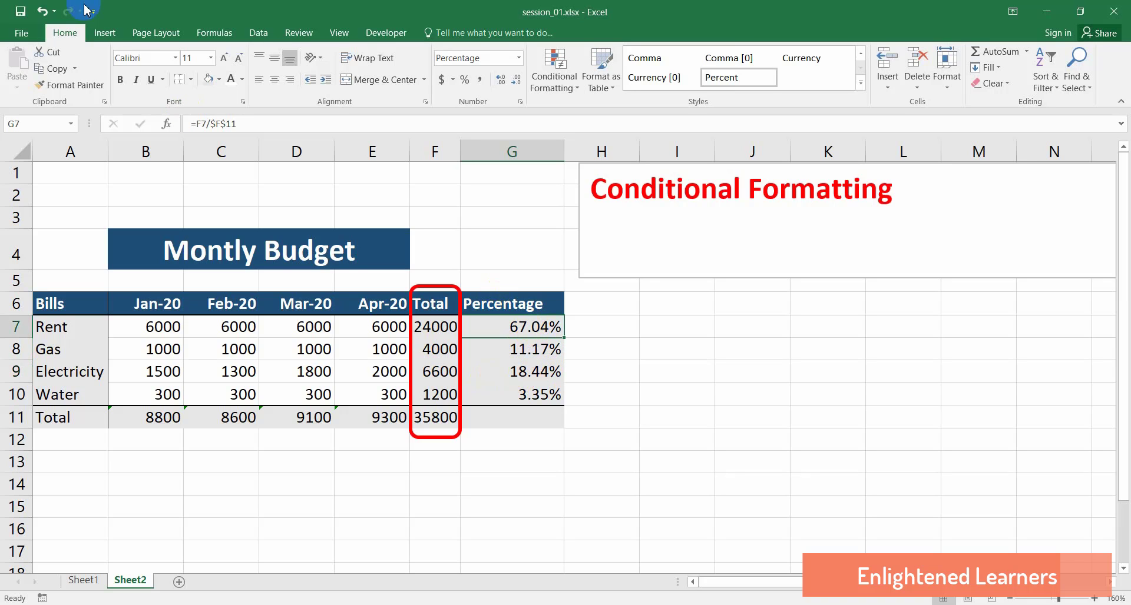
click(100, 34)
click(66, 33)
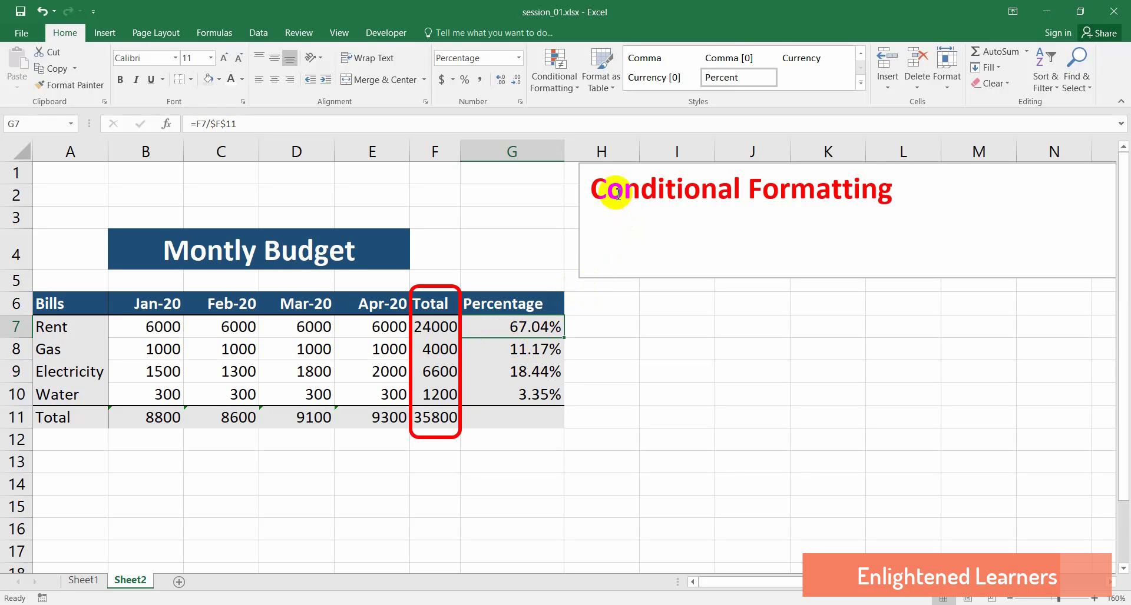
click(510, 370)
drag(486, 333, 530, 400)
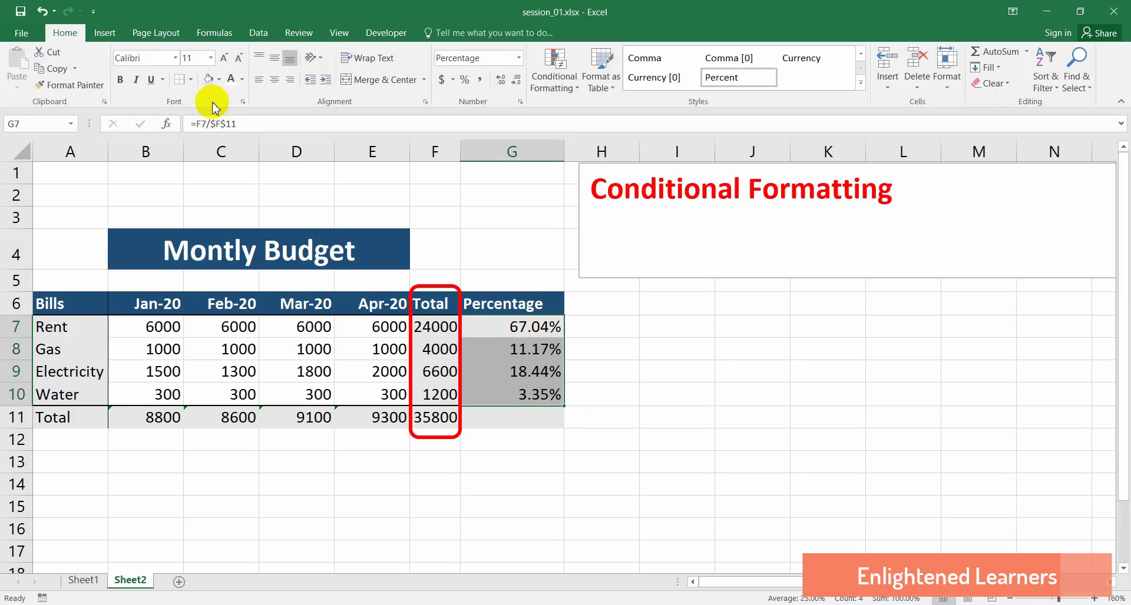
double_click(64, 35)
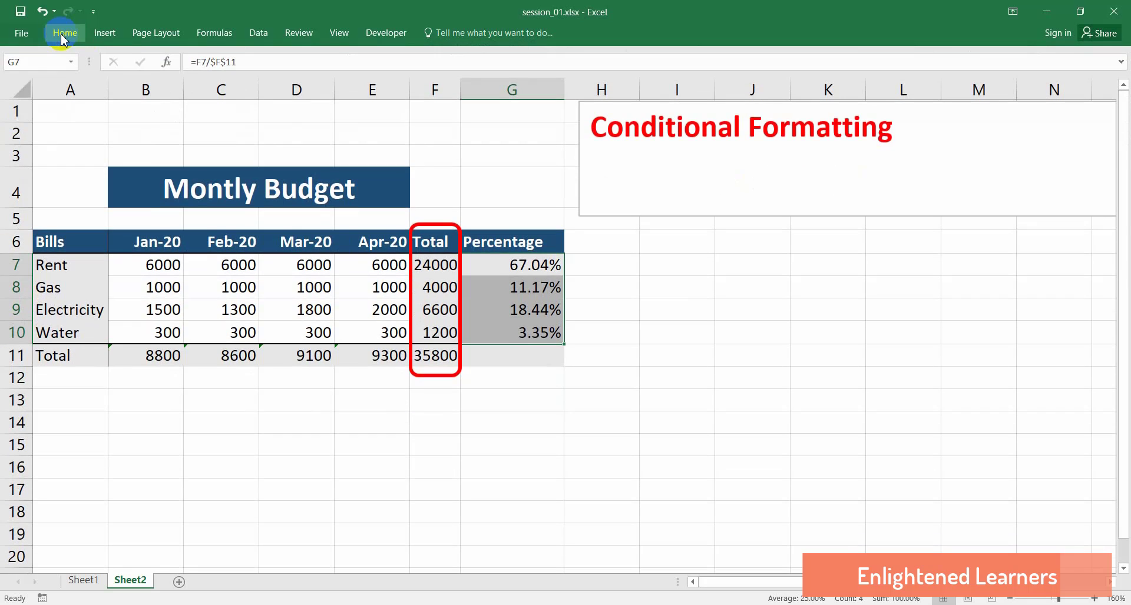
click(64, 35)
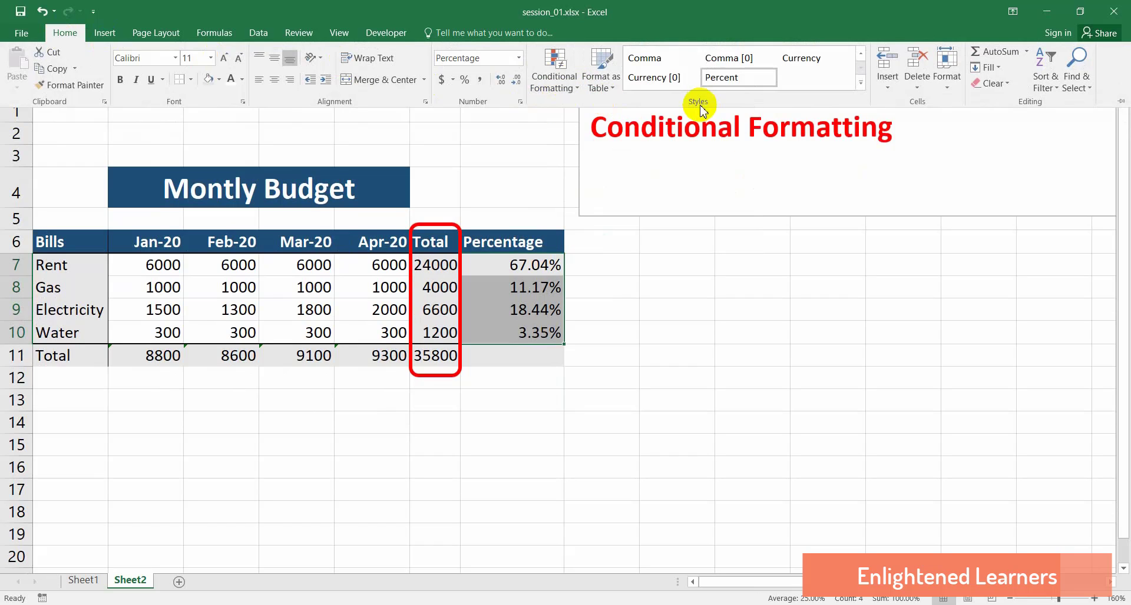
click(578, 89)
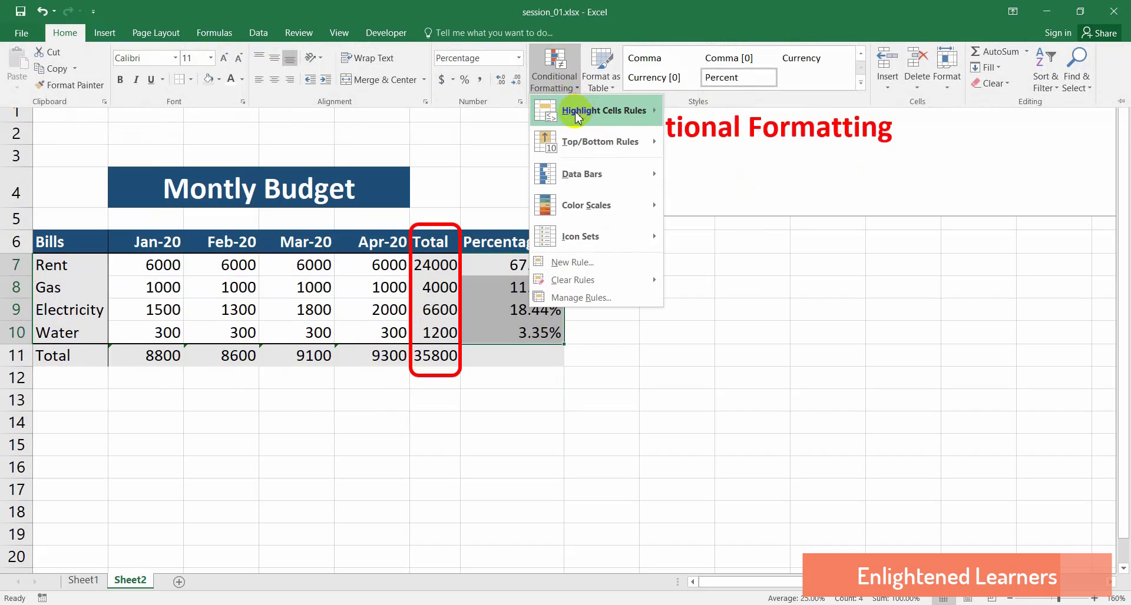
mouse_move(563, 117)
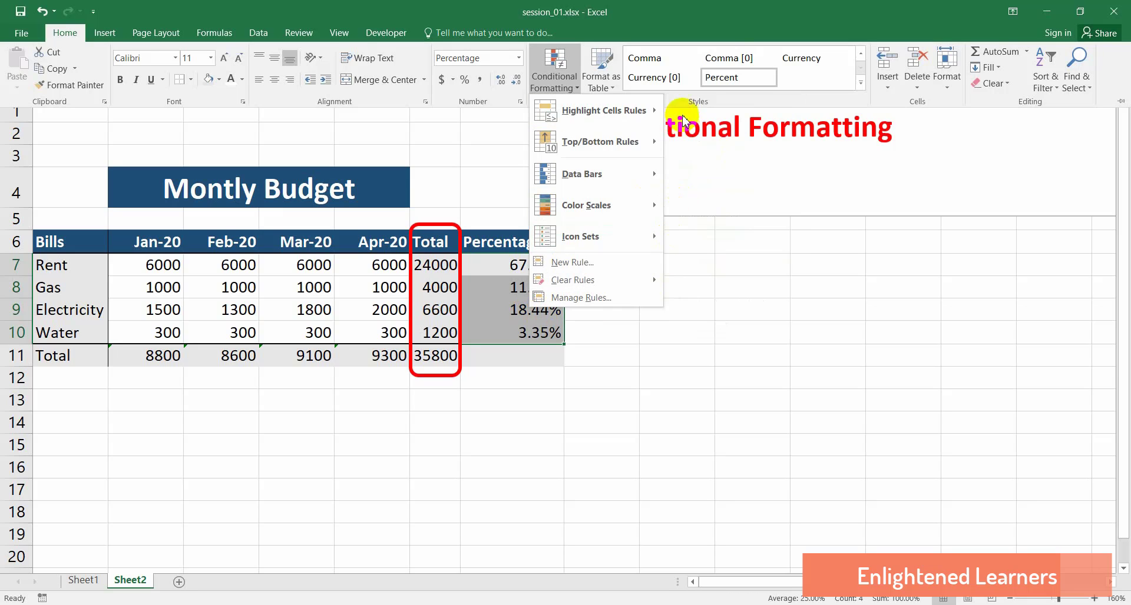
click(758, 242)
click(521, 312)
click(517, 284)
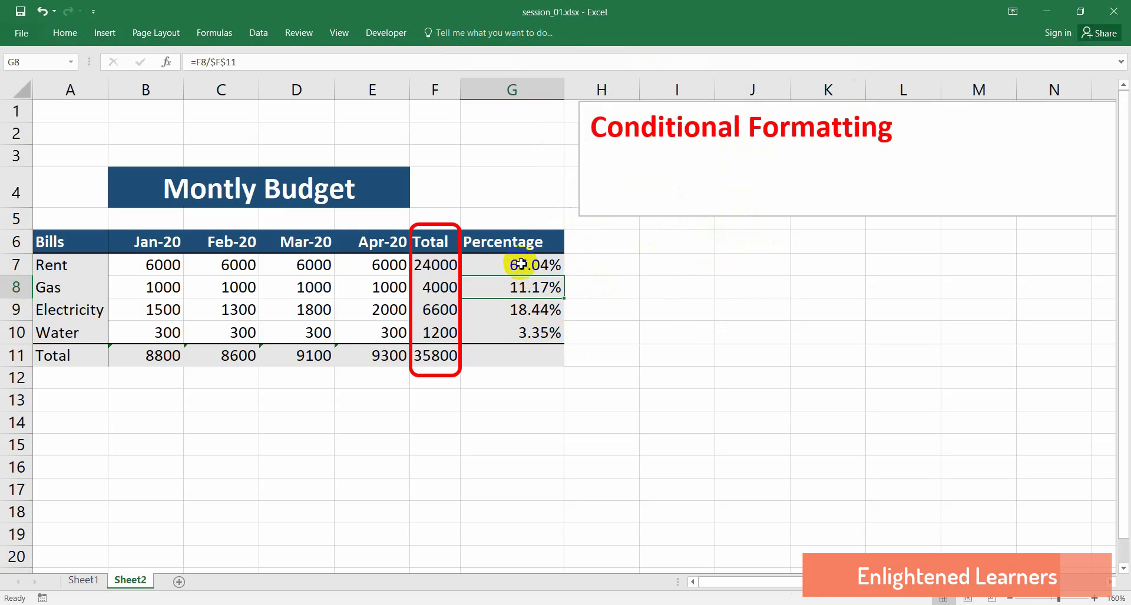
Start a Greater Than highlight rule on the bill percentages in G7:G10 with a threshold of 15%.
drag(480, 264, 532, 340)
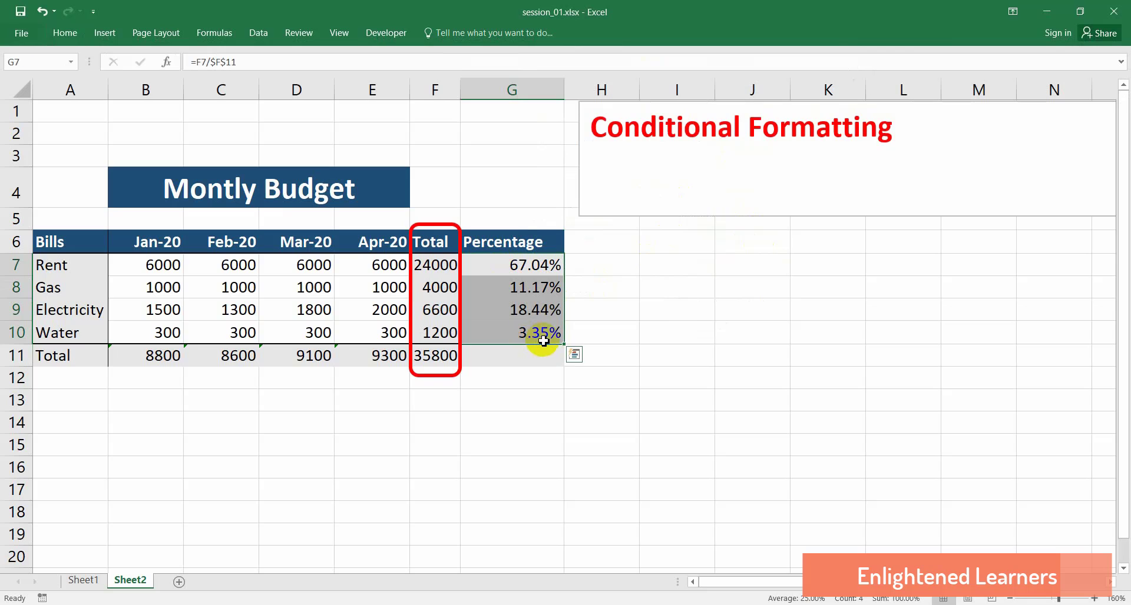
click(66, 33)
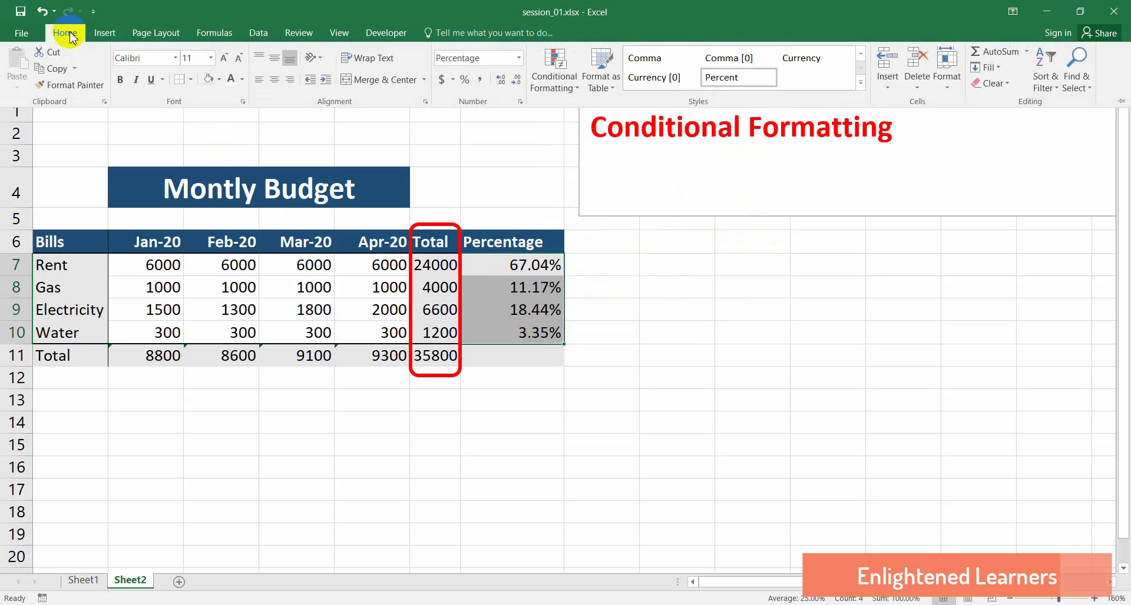
click(577, 88)
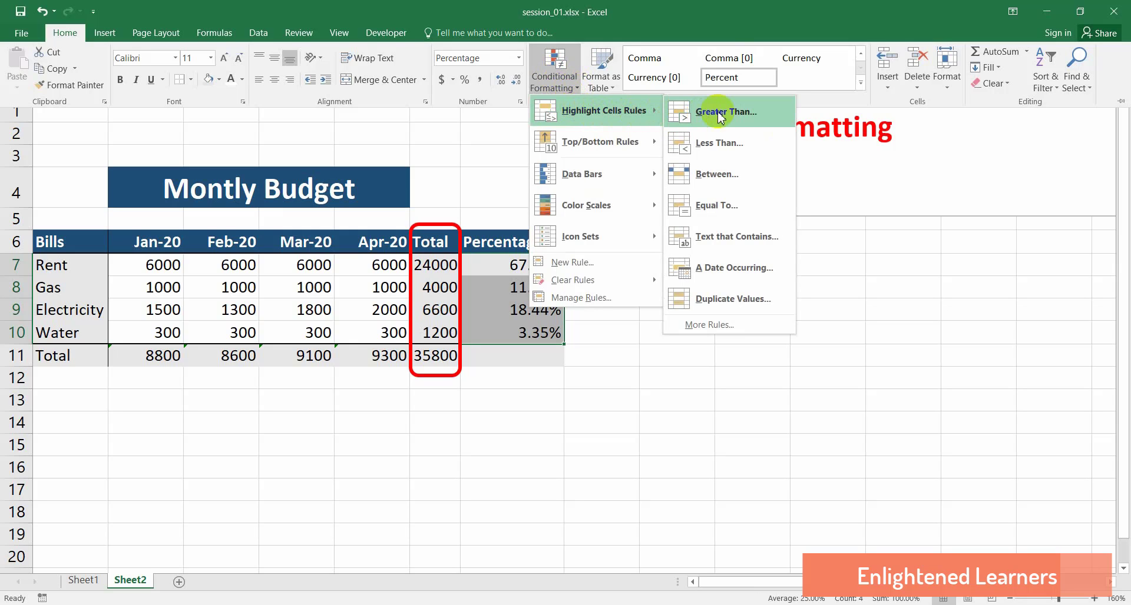
click(719, 113)
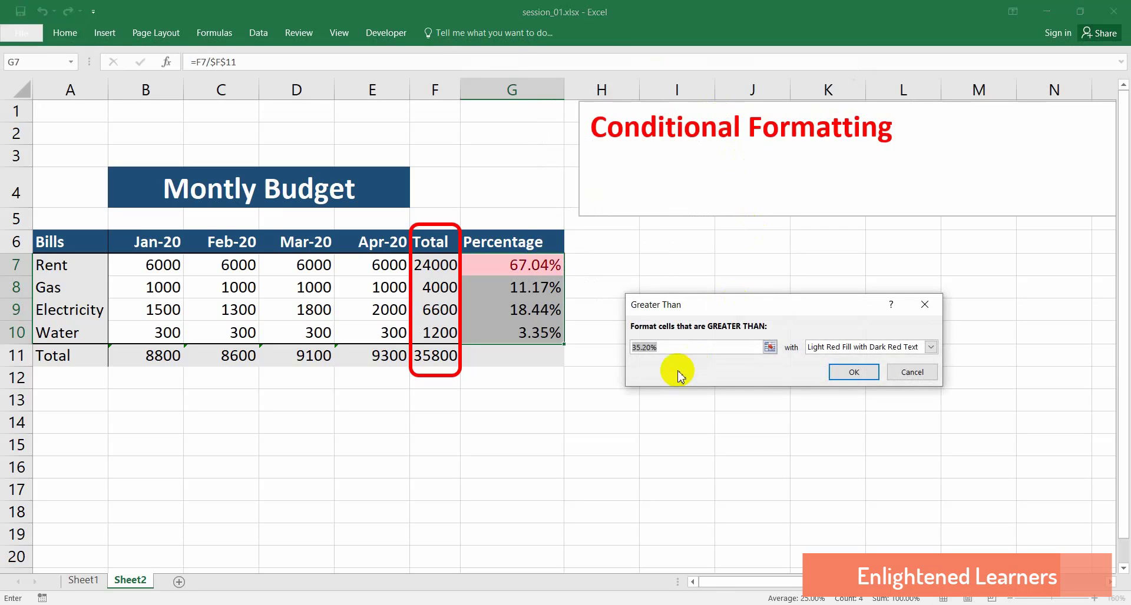
click(653, 347)
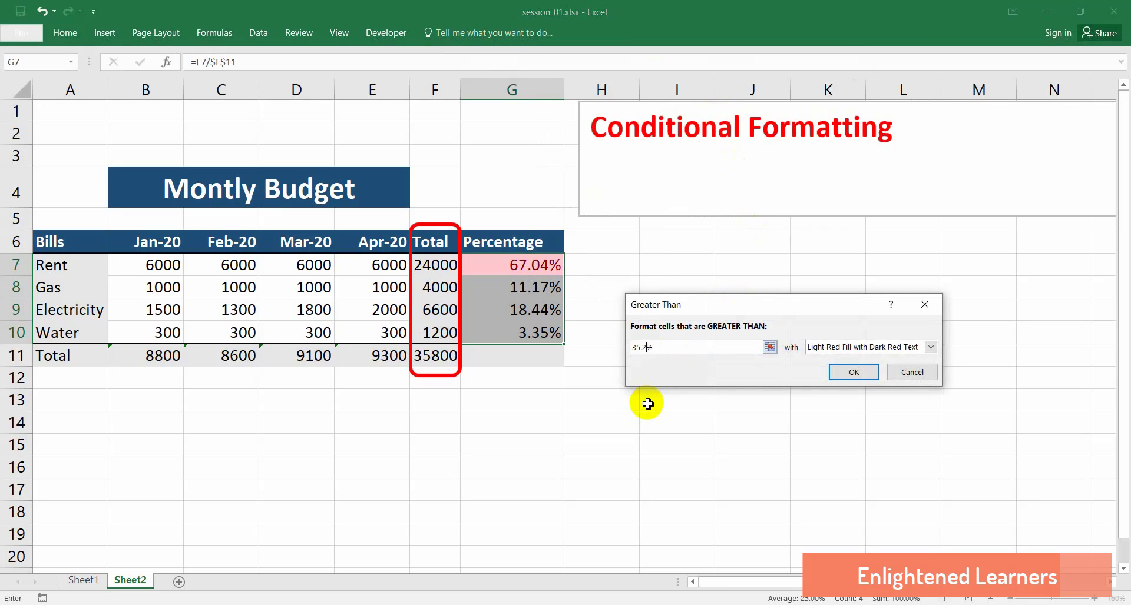
key(BackSpace)
key(BackSpace)
key(BackSpace)
key(BackSpace)
text(15)
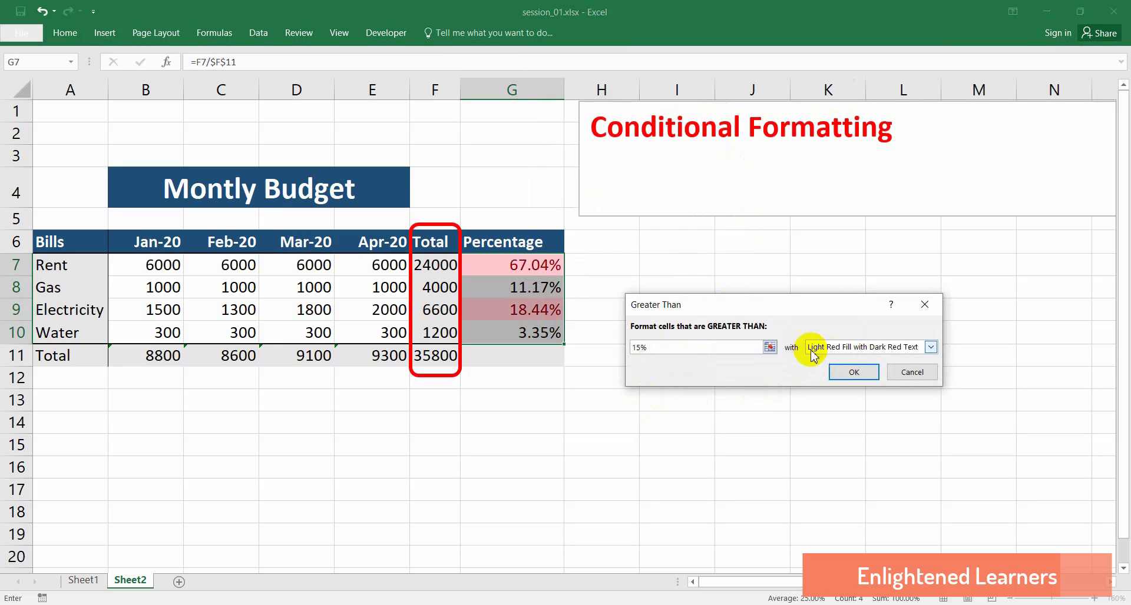
Give the Greater Than rule a custom format with a solid red fill and apply it to the percentages.
click(931, 348)
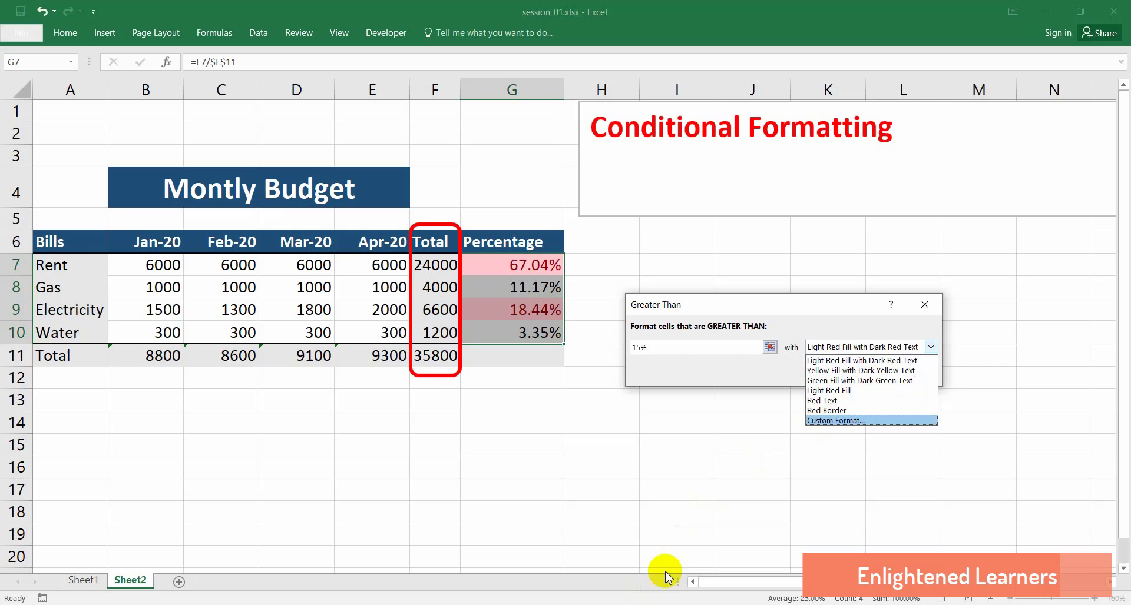
click(837, 421)
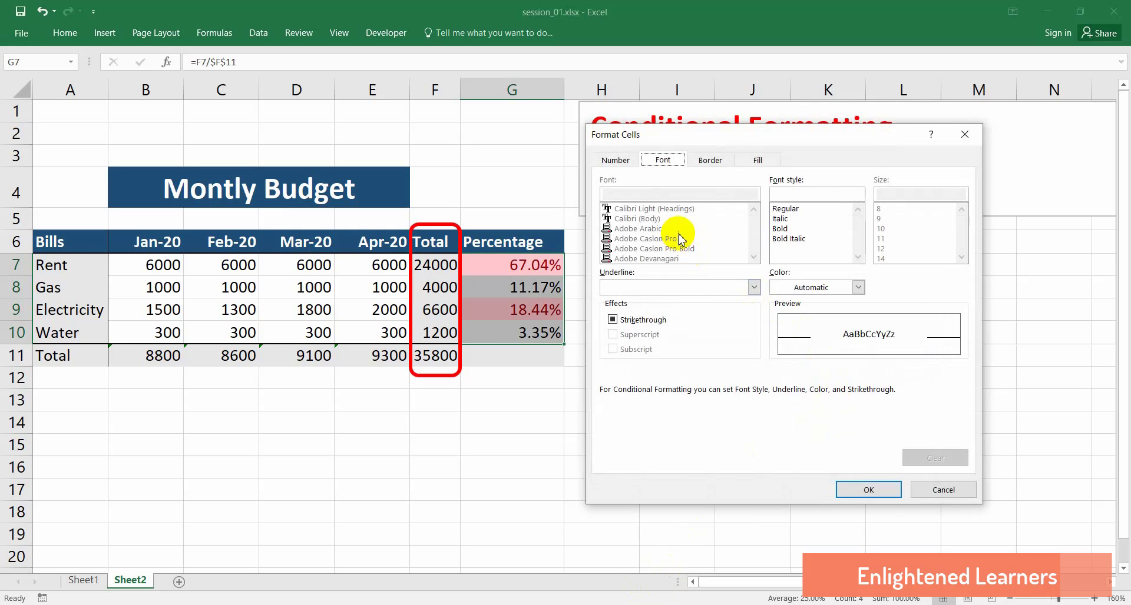
click(617, 160)
click(663, 161)
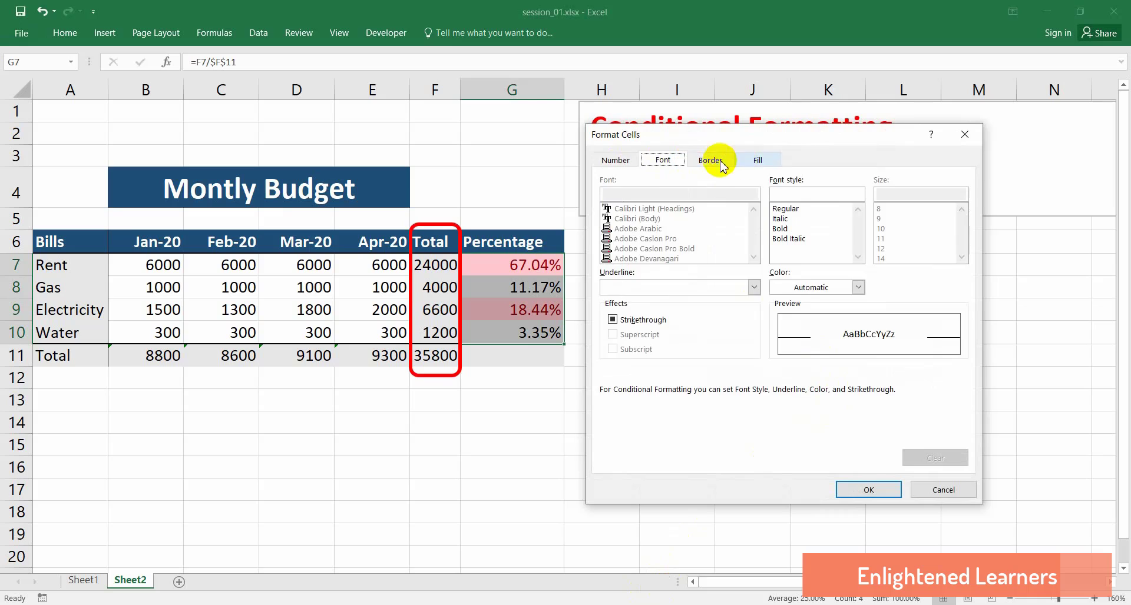
click(715, 161)
click(757, 159)
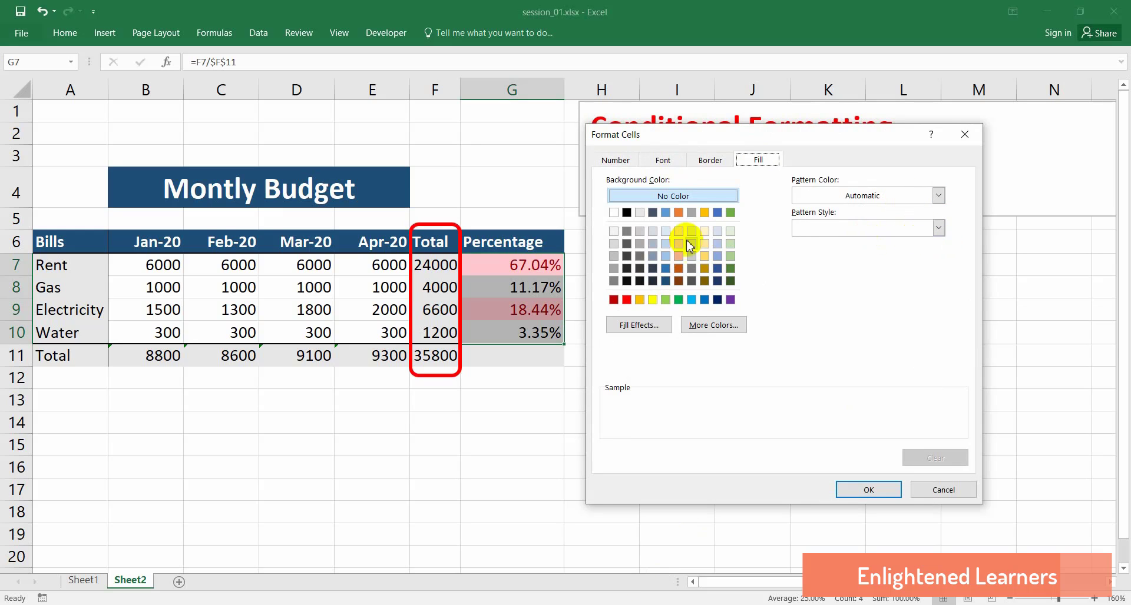
click(627, 300)
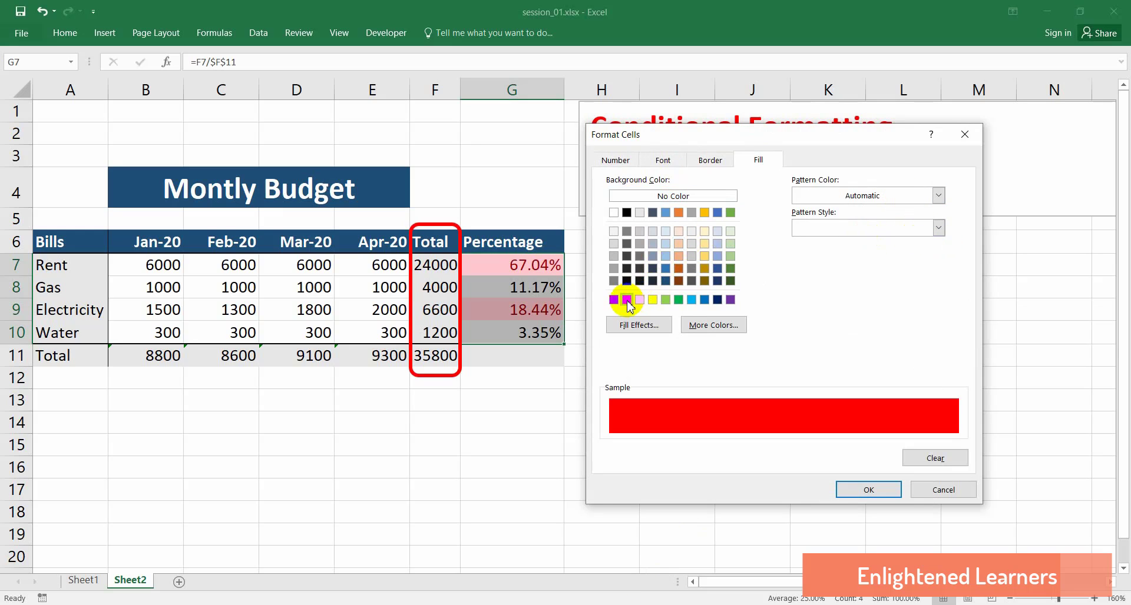
click(859, 494)
click(853, 373)
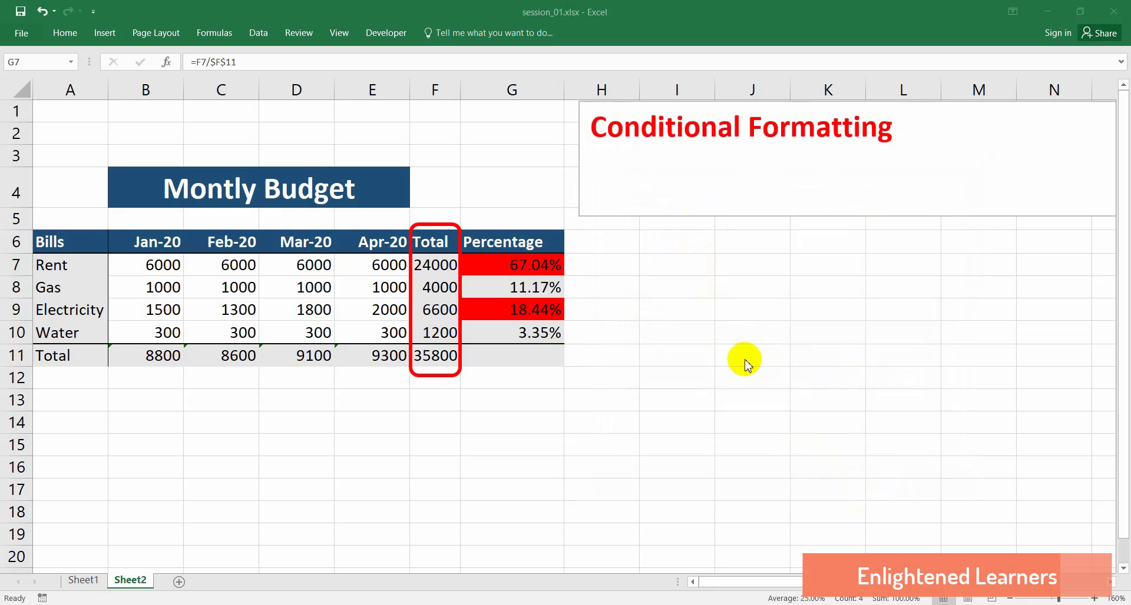
click(632, 337)
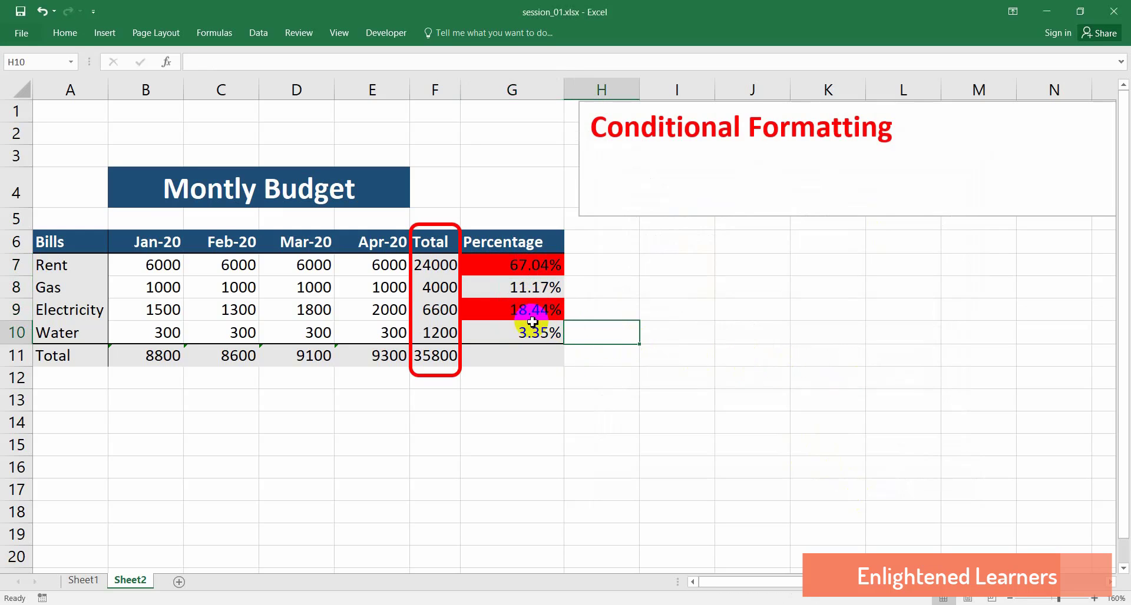